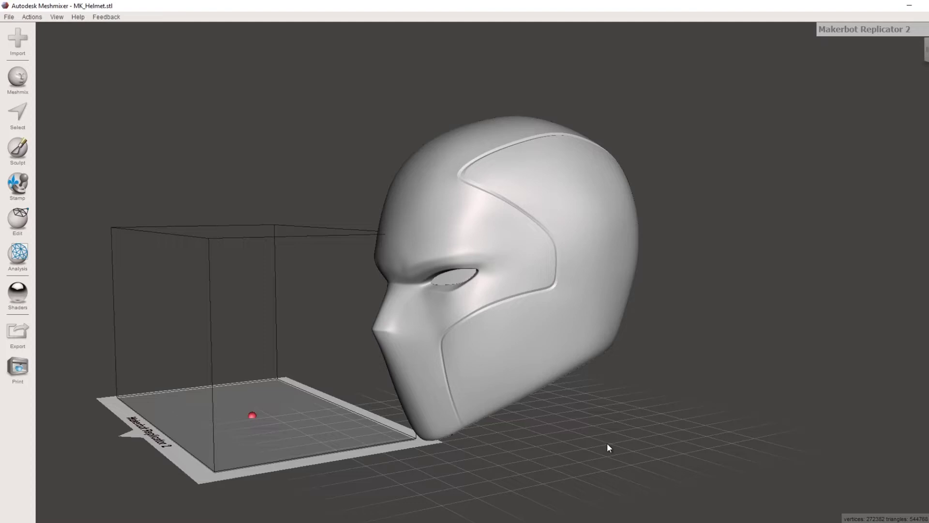
# Step: Raise a horizontal Plane Cut near the helmet's crown and set the cut type to Slice (Keep Both)
pyautogui.moveTo(635, 400); pyautogui.dragTo(501, 260, button='right')
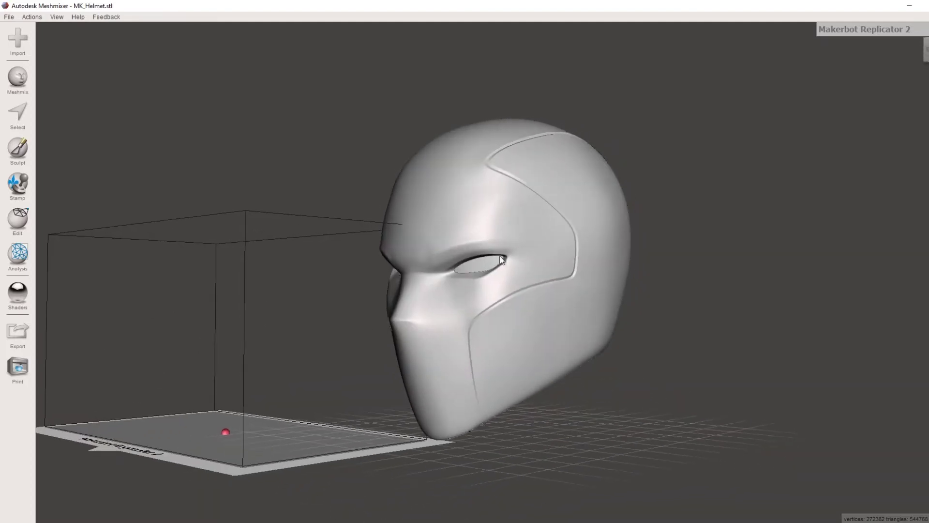
pyautogui.moveTo(679, 391); pyautogui.dragTo(619, 408, button='right')
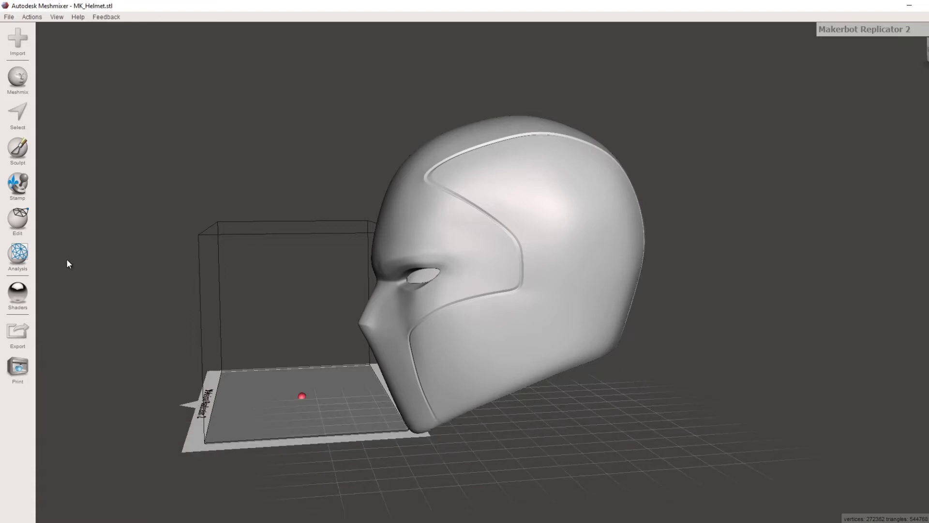
pyautogui.click(17, 228)
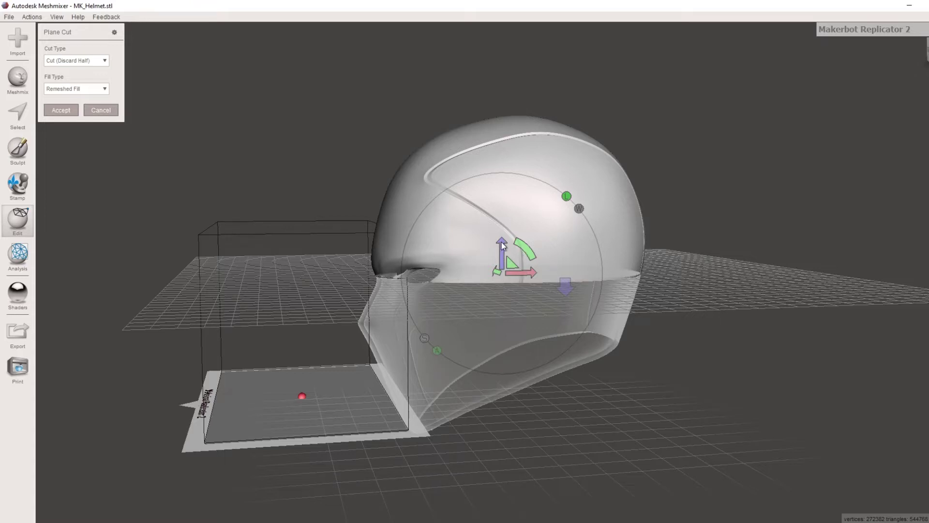
pyautogui.moveTo(502, 243); pyautogui.dragTo(501, 195)
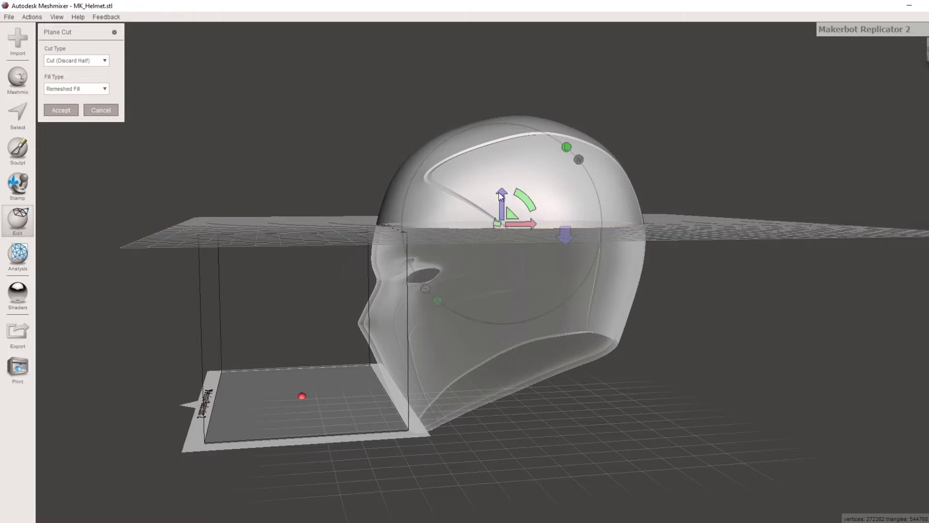
pyautogui.click(60, 62)
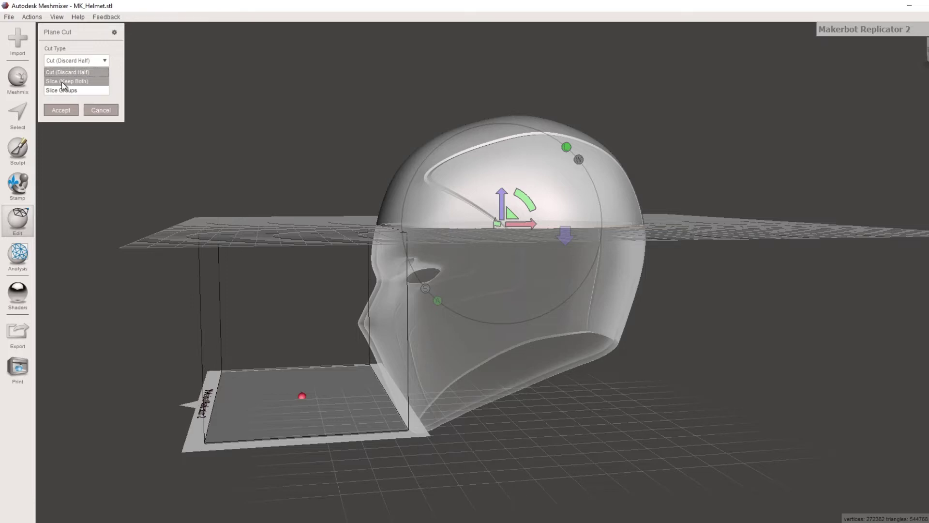
pyautogui.click(62, 82)
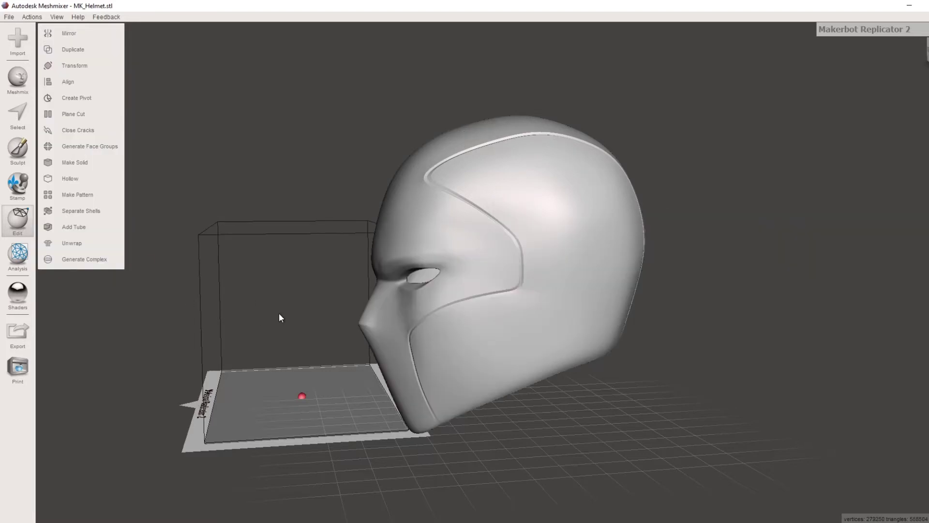
# Step: Rotate the cut plane 90° to vertical, move it behind the face, and apply Slice (Keep Both)
pyautogui.moveTo(342, 339); pyautogui.dragTo(506, 278, button='right')
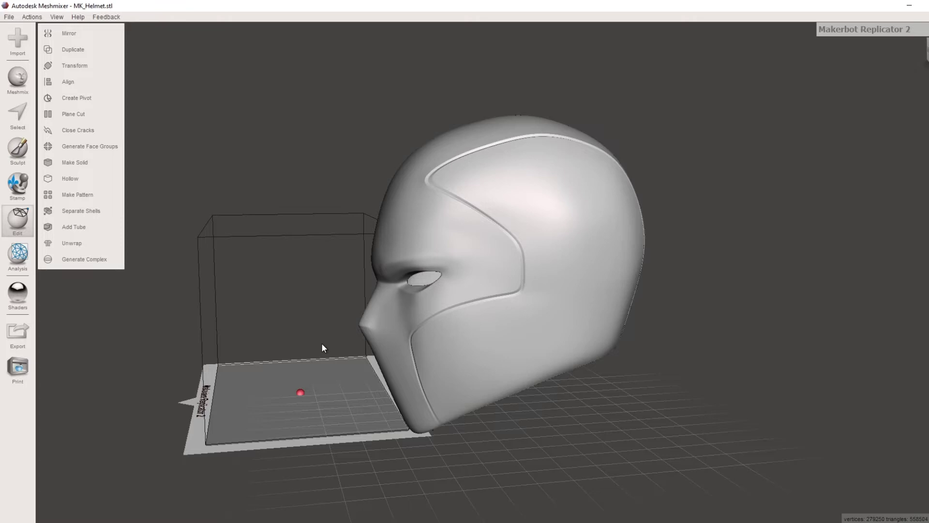
pyautogui.click(78, 114)
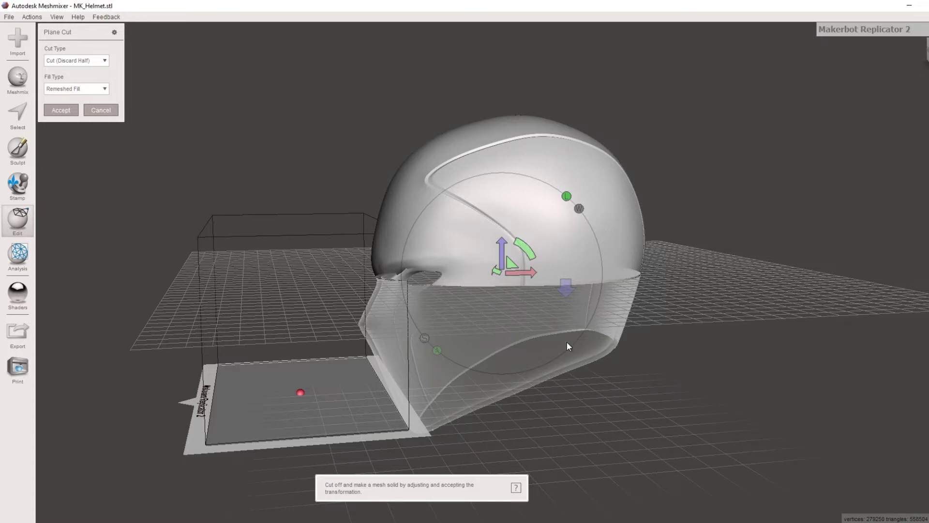
pyautogui.moveTo(526, 249); pyautogui.dragTo(446, 222)
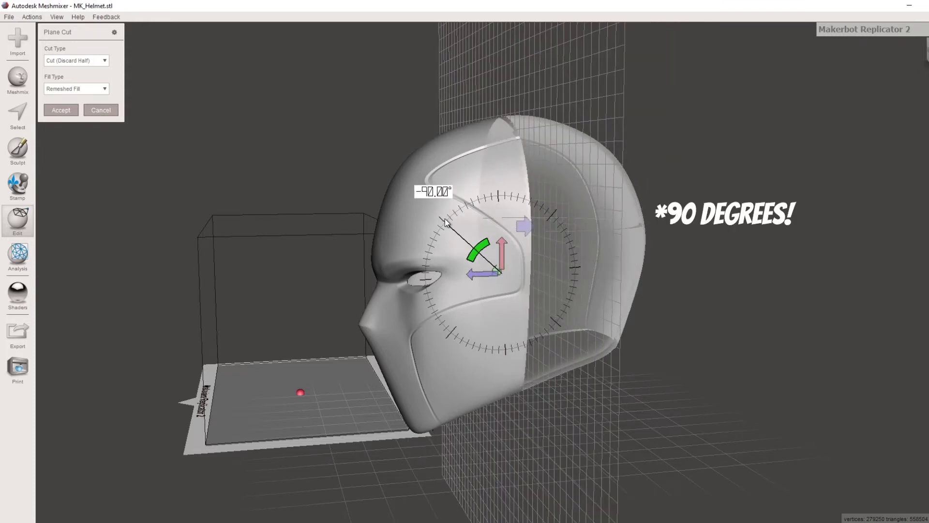
pyautogui.moveTo(445, 222); pyautogui.dragTo(445, 221)
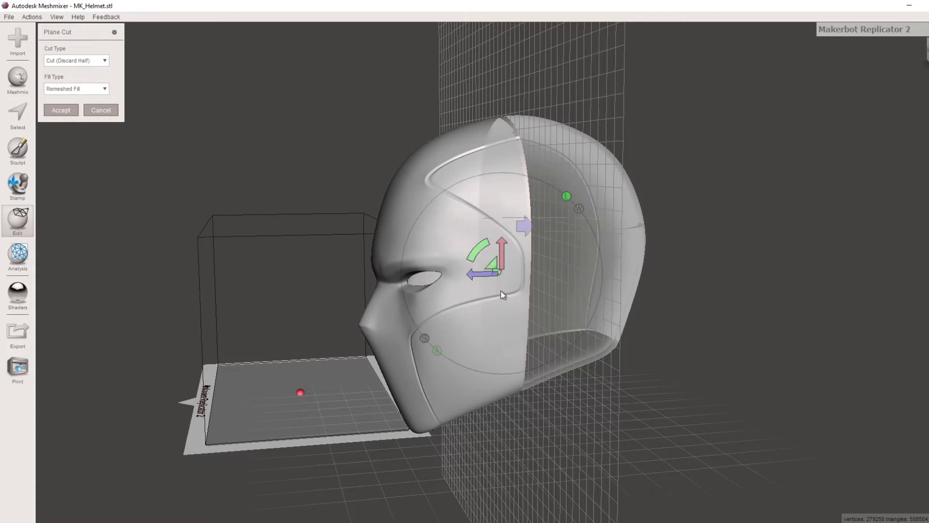
pyautogui.moveTo(469, 275); pyautogui.dragTo(481, 275)
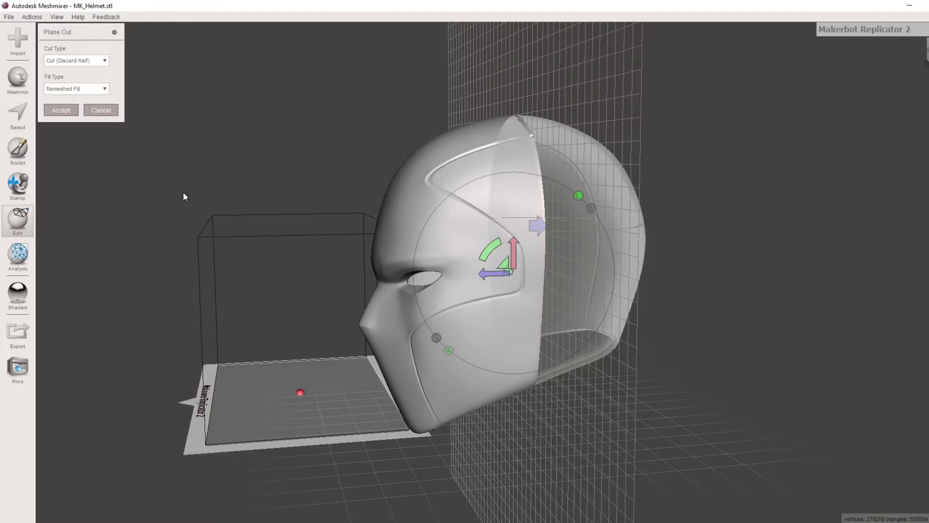
pyautogui.click(59, 62)
pyautogui.click(61, 81)
pyautogui.click(62, 112)
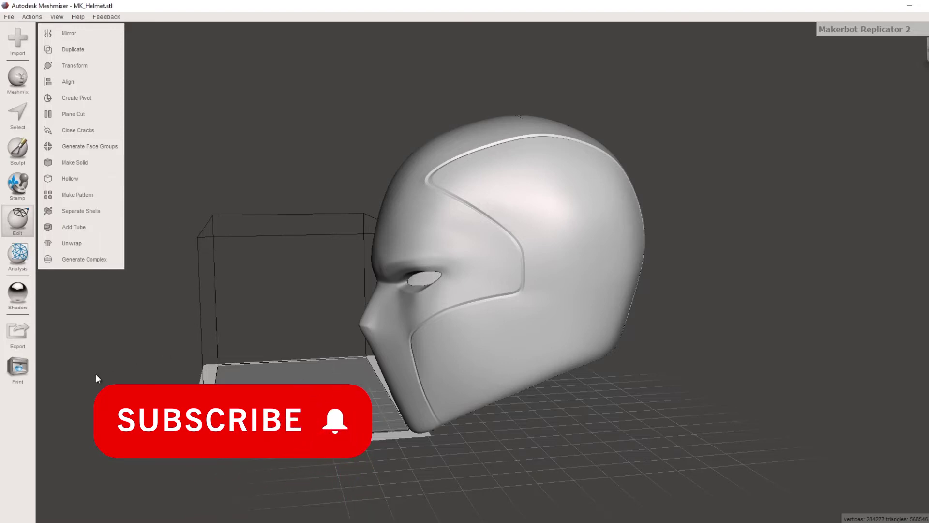
# Step: Separate the sliced helmet into shells and select shells 1–4 in turn to see their regions
pyautogui.click(64, 212)
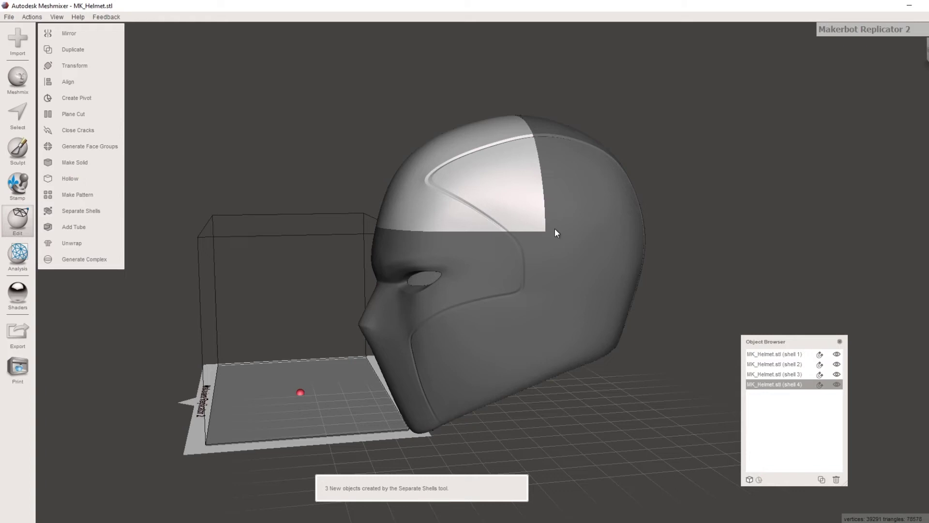
pyautogui.click(788, 354)
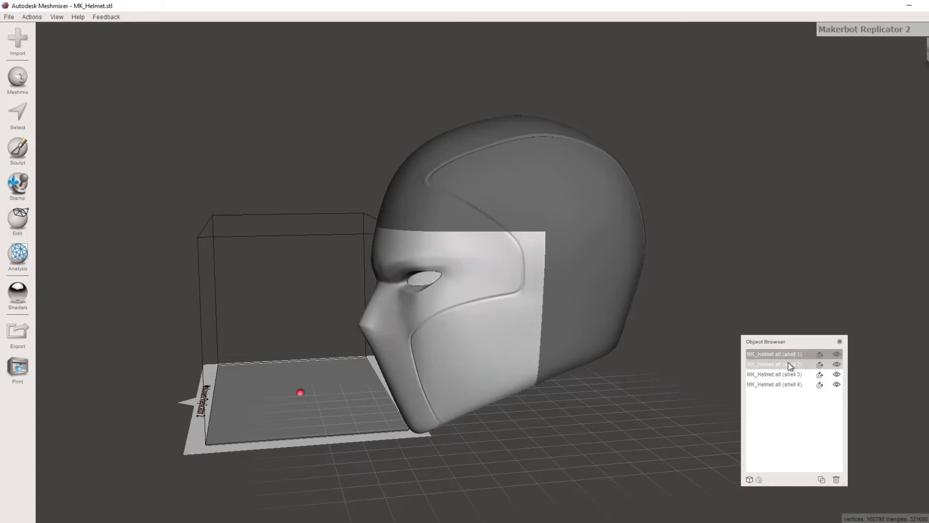
pyautogui.click(788, 364)
pyautogui.click(786, 374)
pyautogui.click(787, 385)
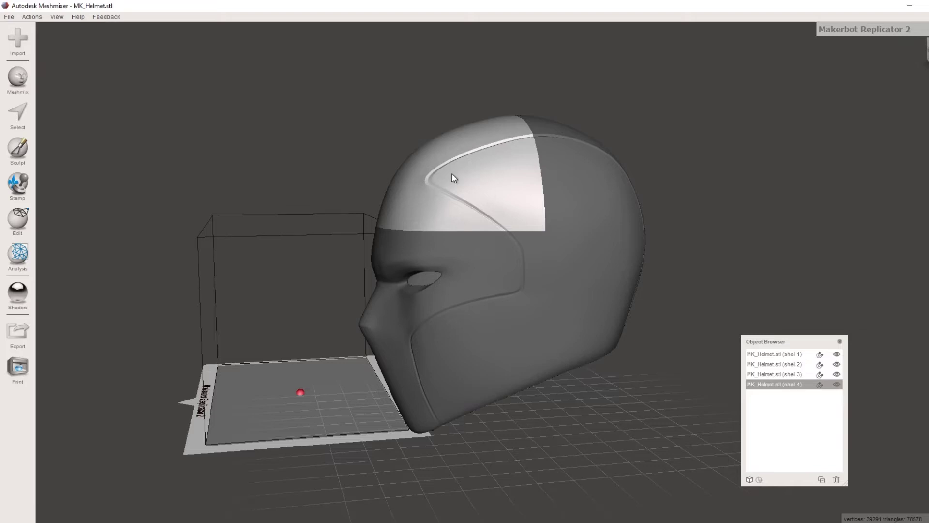
# Step: Compare the face piece (shell 1) with the crown piece (shell 4), then export shell 1
pyautogui.click(432, 298)
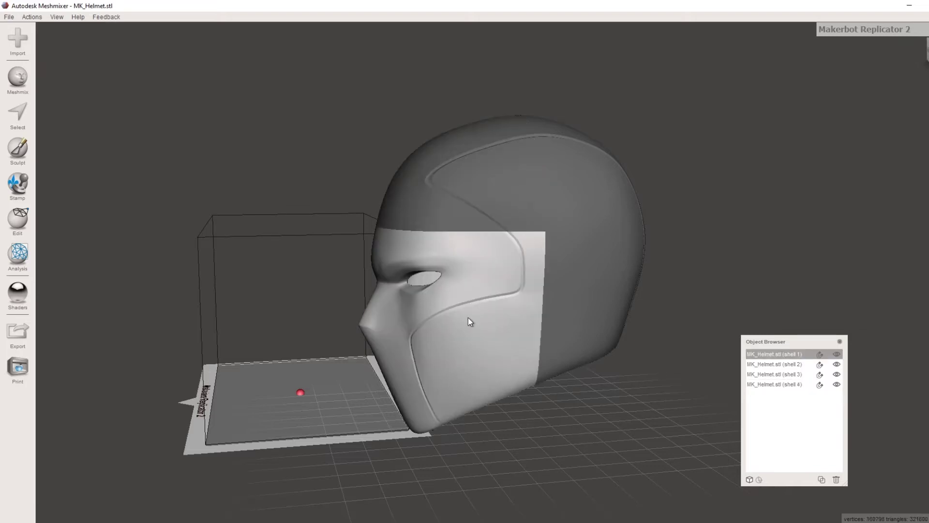
pyautogui.click(456, 214)
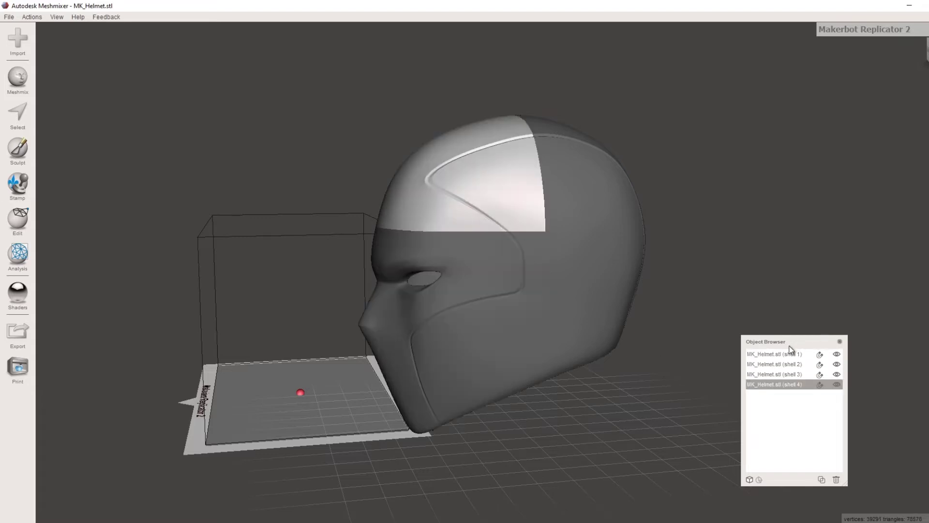
pyautogui.click(777, 357)
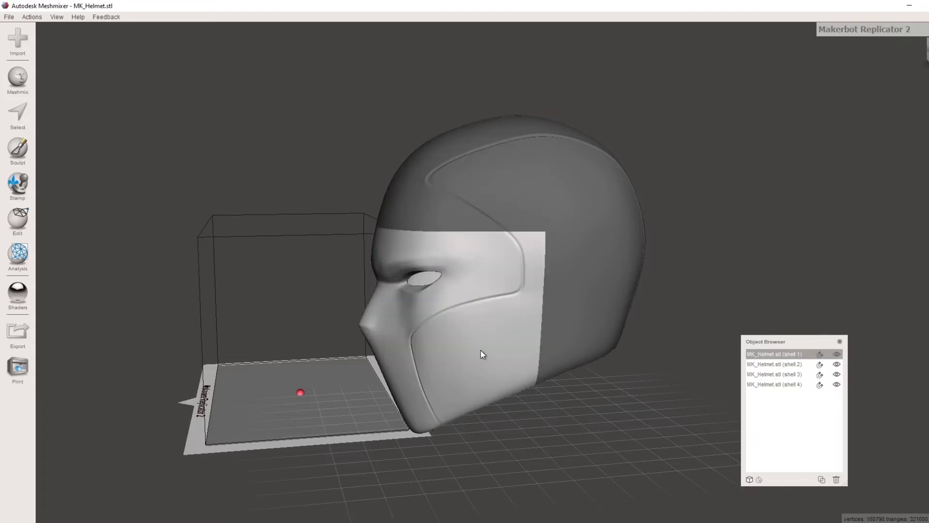
pyautogui.click(12, 334)
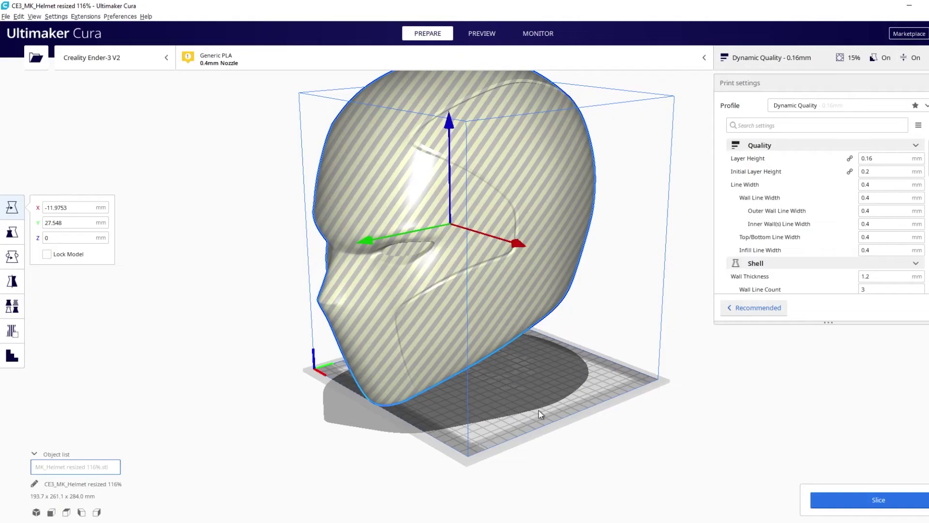
# Step: Orbit the Cura view to a frontal angle on the front-bottom helmet section
pyautogui.moveTo(571, 379)
pyautogui.mouseDown(button='right')
pyautogui.moveTo(611, 435)
pyautogui.moveTo(550, 321)
pyautogui.moveTo(563, 366)
pyautogui.mouseUp(button='right')
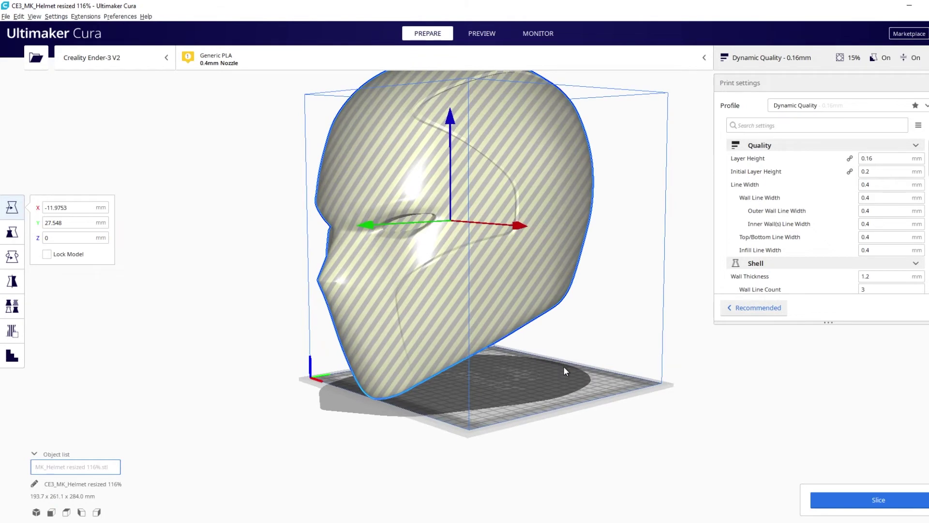
pyautogui.moveTo(486, 377); pyautogui.dragTo(450, 356, button='right')
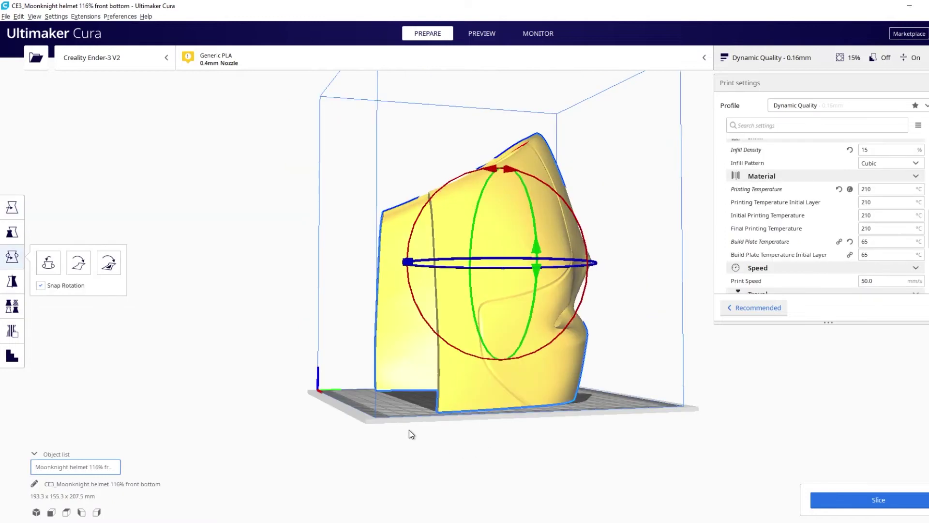
pyautogui.moveTo(410, 432); pyautogui.dragTo(520, 453, button='right')
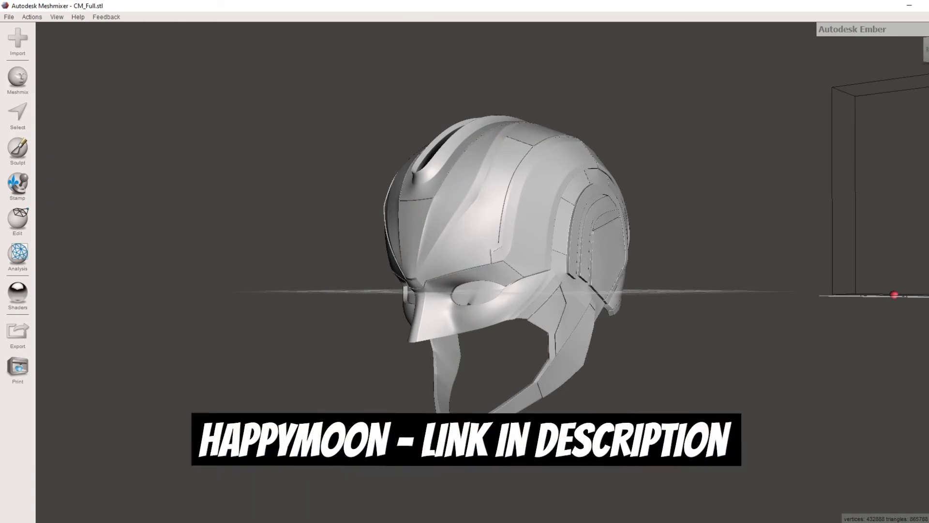
# Step: Turn the CM_Full helmet to face the viewer and start a Plane Cut
pyautogui.moveTo(591, 388); pyautogui.dragTo(637, 405, button='right')
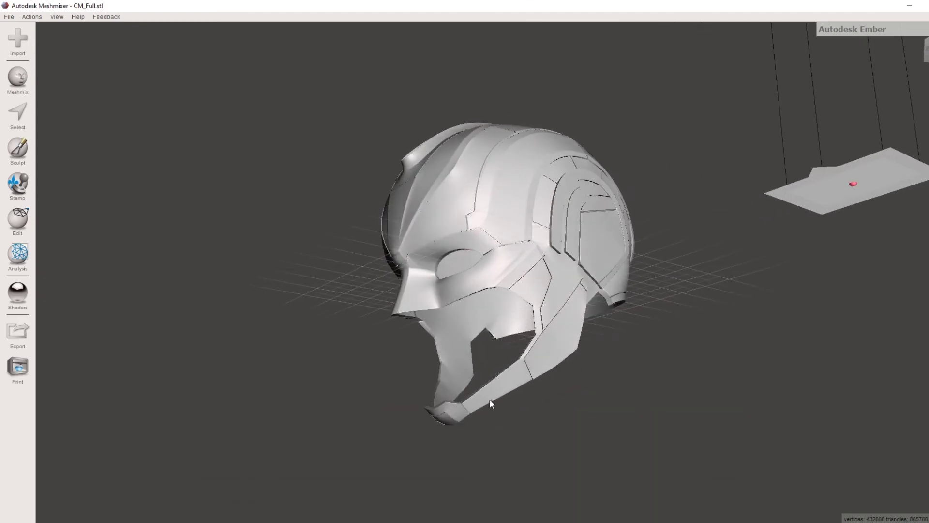
pyautogui.moveTo(523, 425); pyautogui.dragTo(502, 437, button='right')
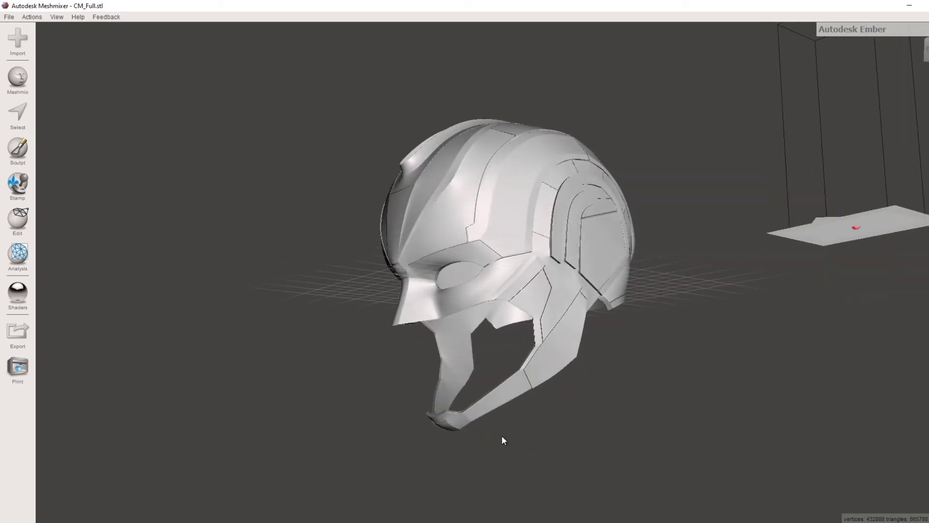
pyautogui.click(18, 220)
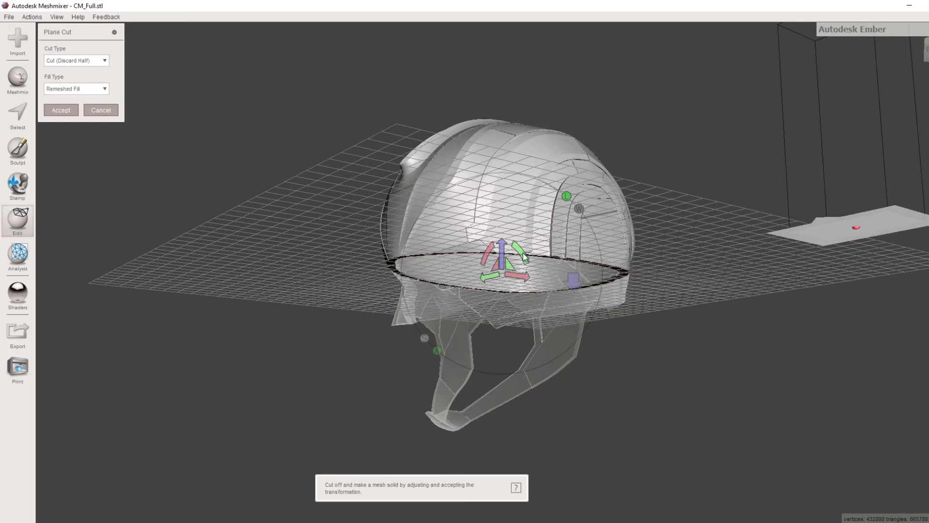
# Step: Tilt the cut plane and slide it lower through the helmet, then orbit to inspect it
pyautogui.moveTo(522, 252); pyautogui.dragTo(535, 271)
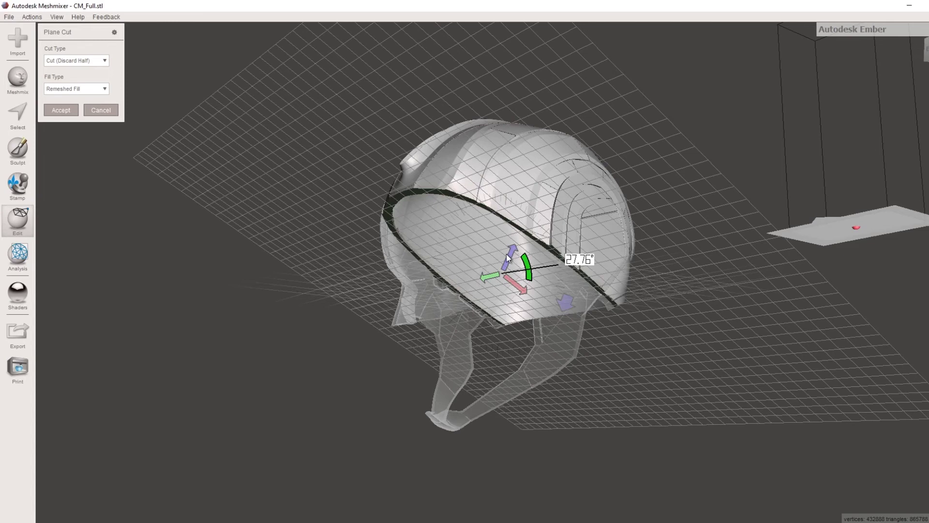
pyautogui.moveTo(507, 258)
pyautogui.mouseDown()
pyautogui.moveTo(501, 252)
pyautogui.moveTo(512, 259)
pyautogui.mouseUp()
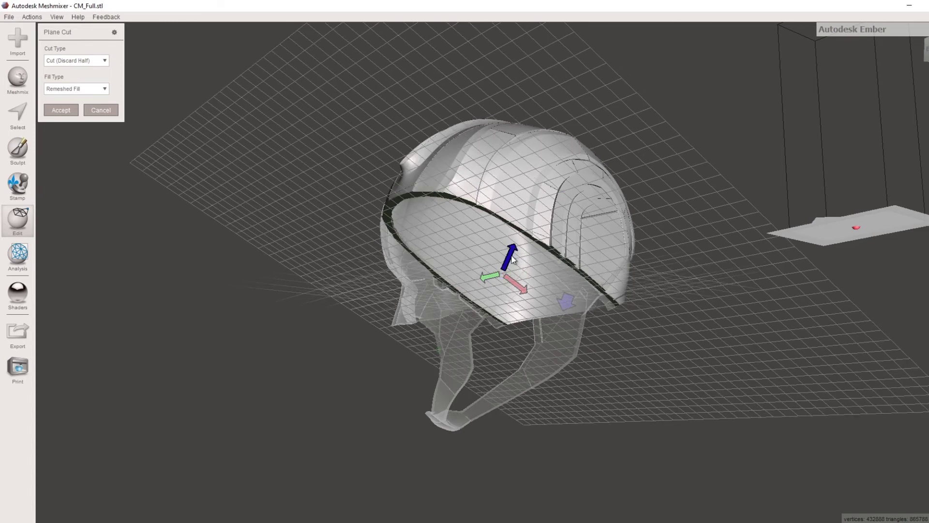
pyautogui.click(477, 306)
pyautogui.moveTo(480, 309); pyautogui.dragTo(482, 332)
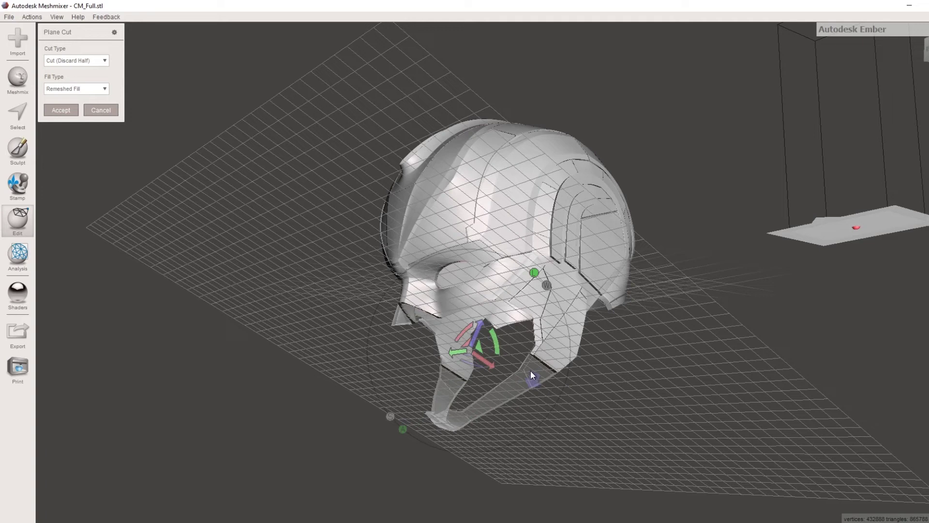
pyautogui.moveTo(377, 328); pyautogui.dragTo(433, 358, button='right')
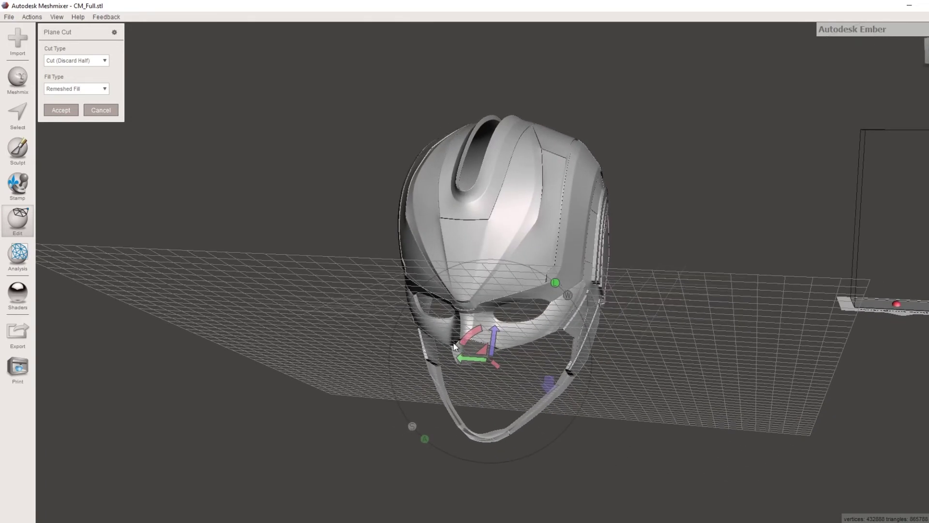
pyautogui.moveTo(556, 385); pyautogui.dragTo(501, 358, button='right')
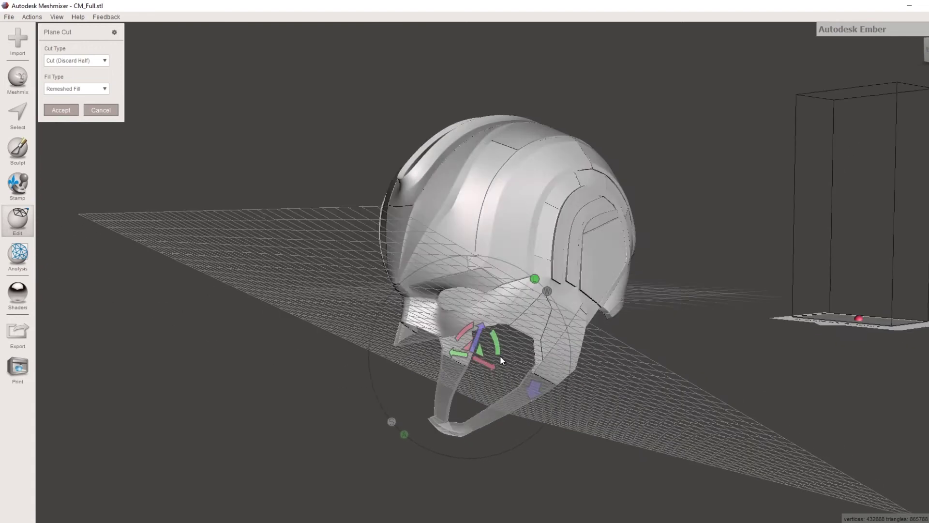
# Step: Cancel the trial cut, then with Symmetry on, paint a selection across both lower jaw panels
pyautogui.click(106, 113)
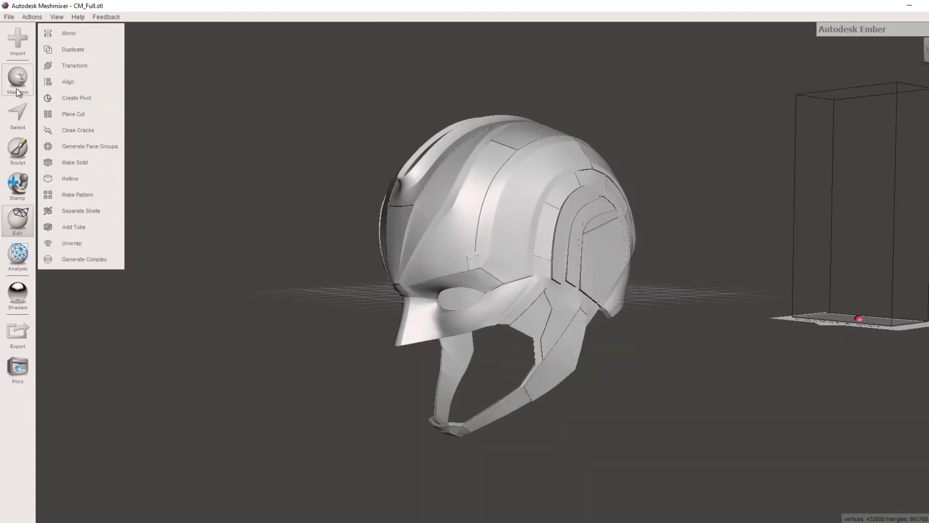
pyautogui.click(20, 115)
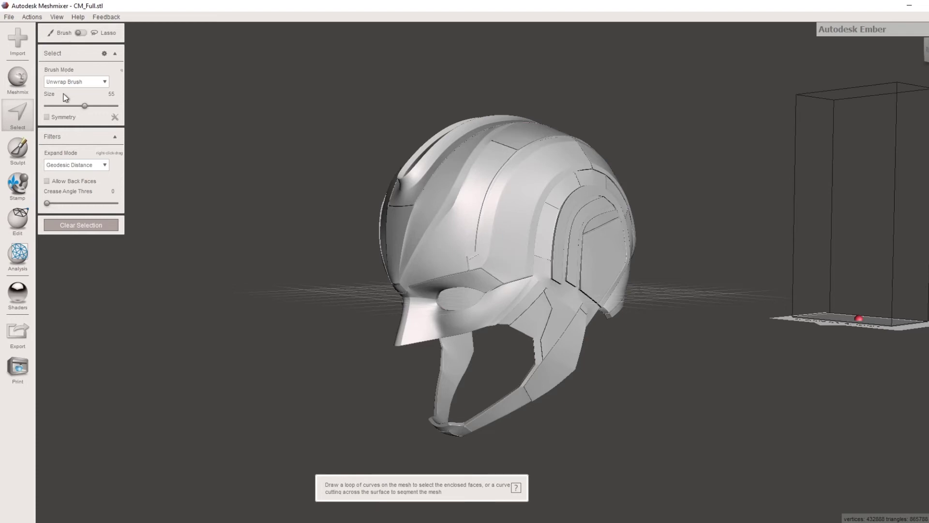
pyautogui.click(47, 117)
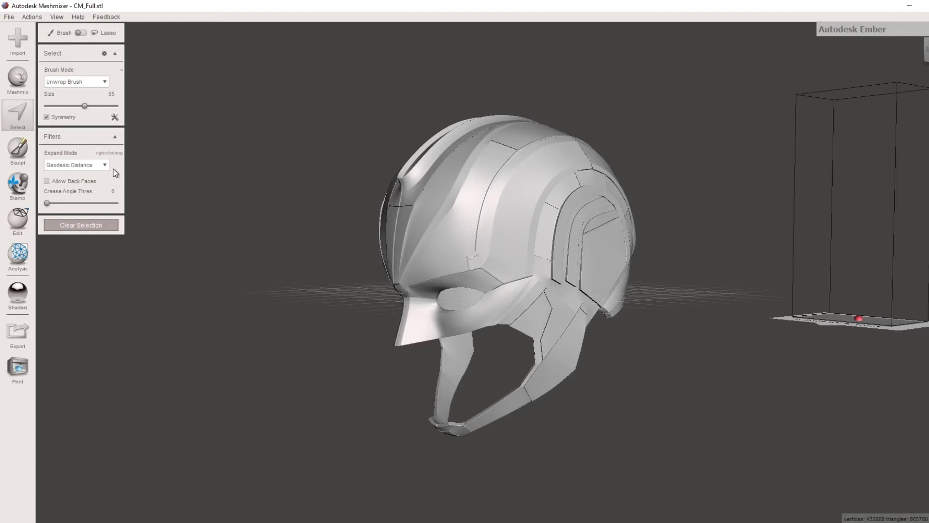
pyautogui.moveTo(486, 406); pyautogui.dragTo(515, 404, button='right')
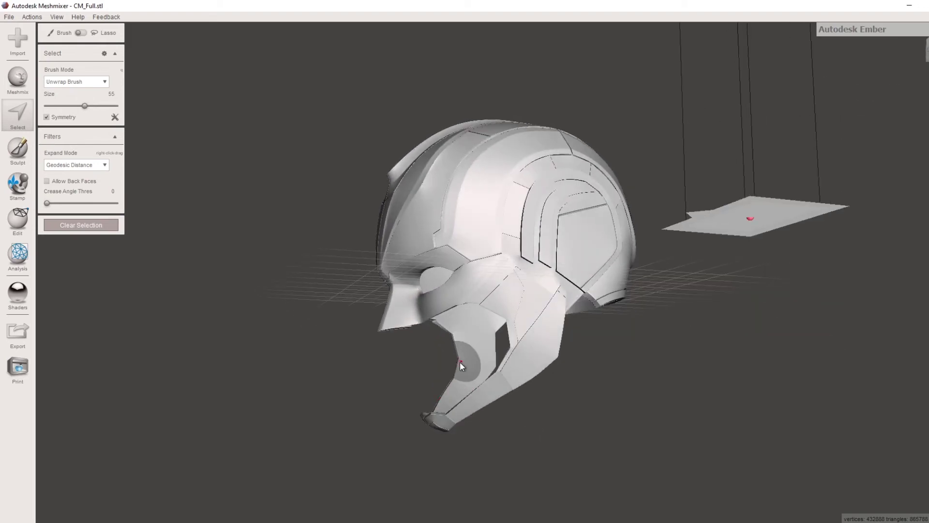
pyautogui.moveTo(460, 365); pyautogui.dragTo(509, 383)
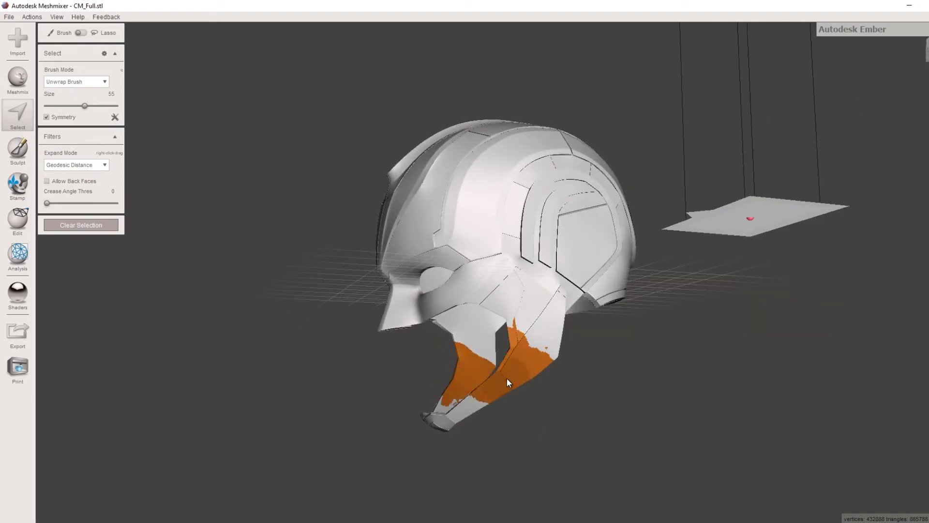
pyautogui.moveTo(490, 452)
pyautogui.mouseDown(button='right')
pyautogui.moveTo(768, 440)
pyautogui.moveTo(731, 454)
pyautogui.moveTo(576, 458)
pyautogui.moveTo(518, 446)
pyautogui.moveTo(521, 464)
pyautogui.moveTo(498, 457)
pyautogui.mouseUp(button='right')
# Step: Start a Plane Cut on the selected faces, tilt it about 28°, and position it across the jaw panels
pyautogui.moveTo(69, 39)
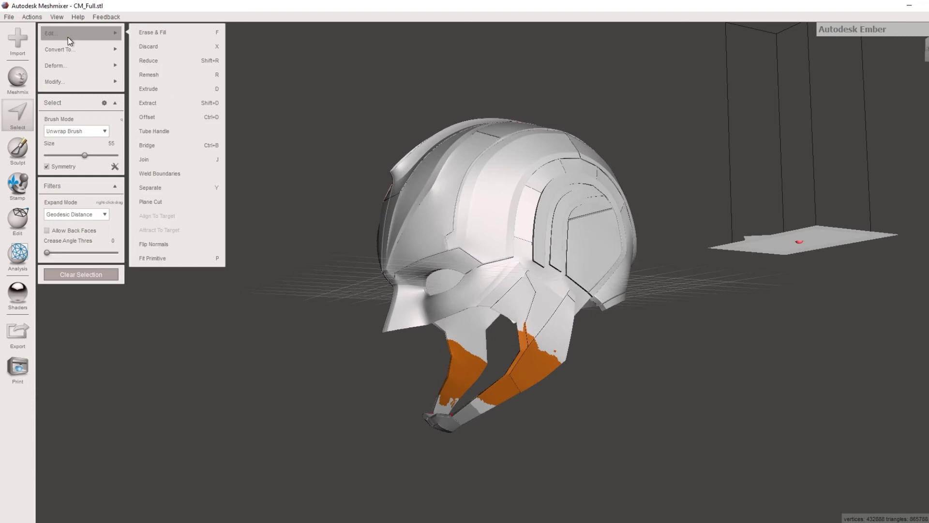
pyautogui.click(191, 201)
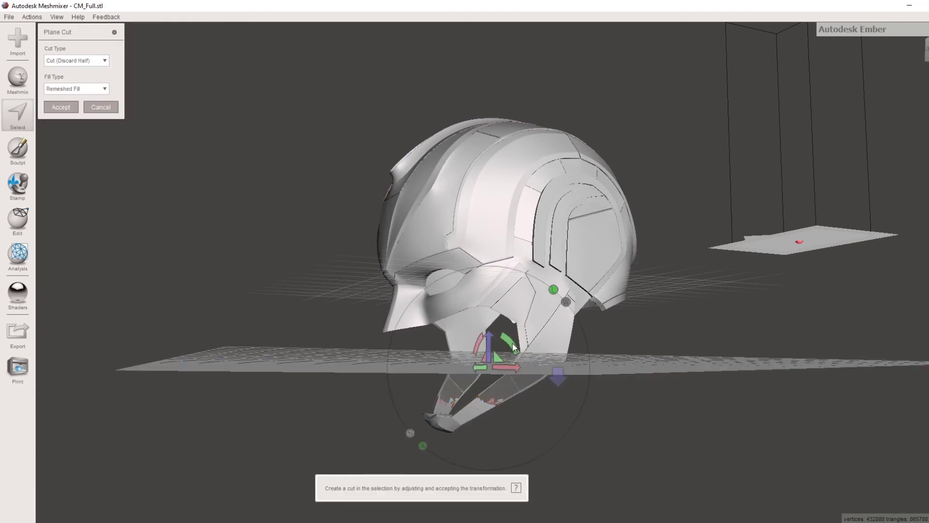
pyautogui.moveTo(513, 346); pyautogui.dragTo(527, 359)
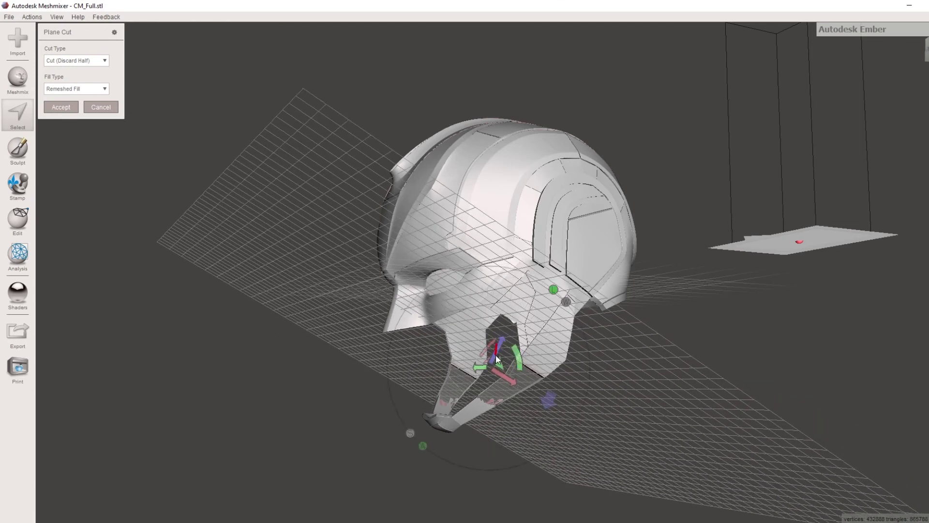
pyautogui.moveTo(496, 355); pyautogui.dragTo(496, 362)
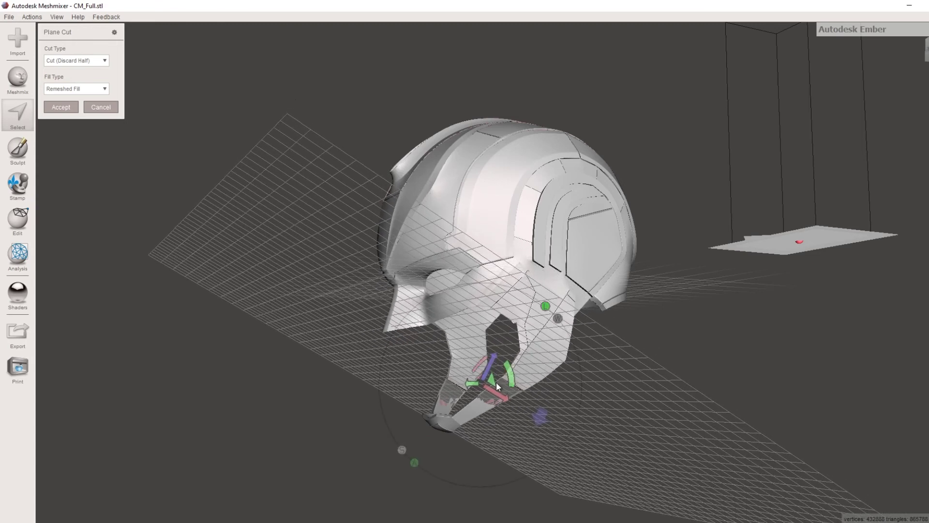
pyautogui.click(539, 418)
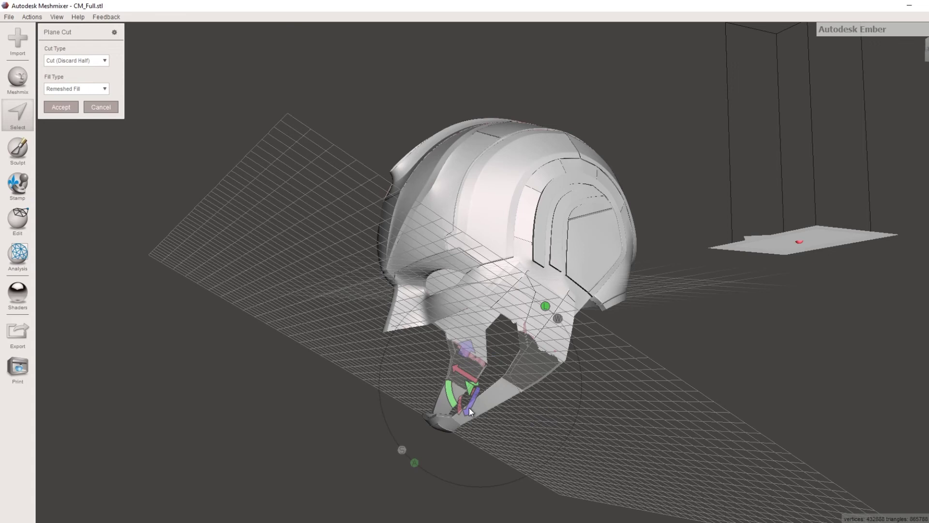
pyautogui.moveTo(469, 411); pyautogui.dragTo(481, 395)
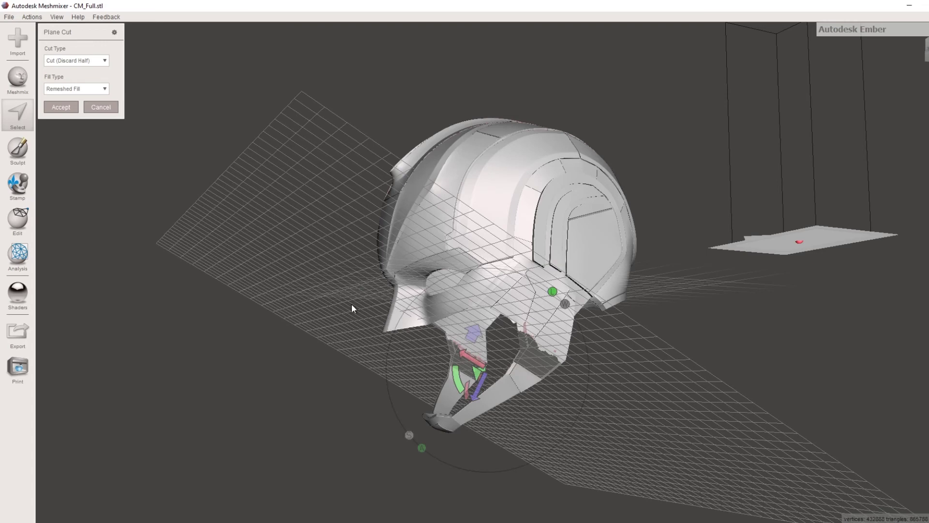
# Step: Apply the jaw-panel cut as Slice (Keep Both)
pyautogui.click(78, 60)
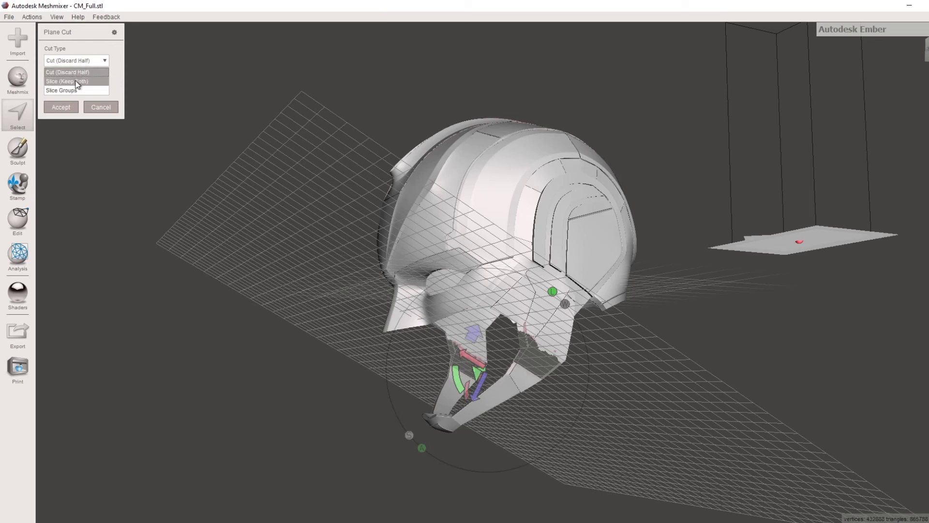
pyautogui.click(73, 81)
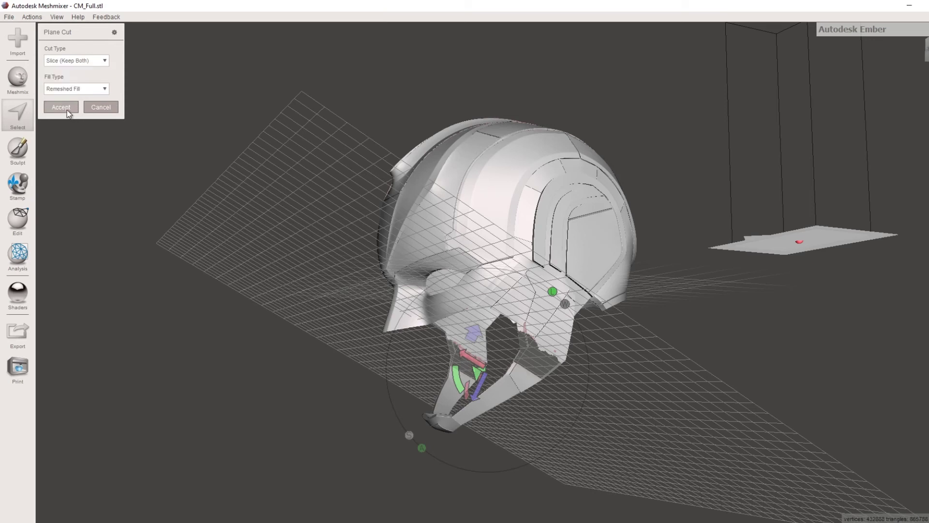
pyautogui.click(67, 109)
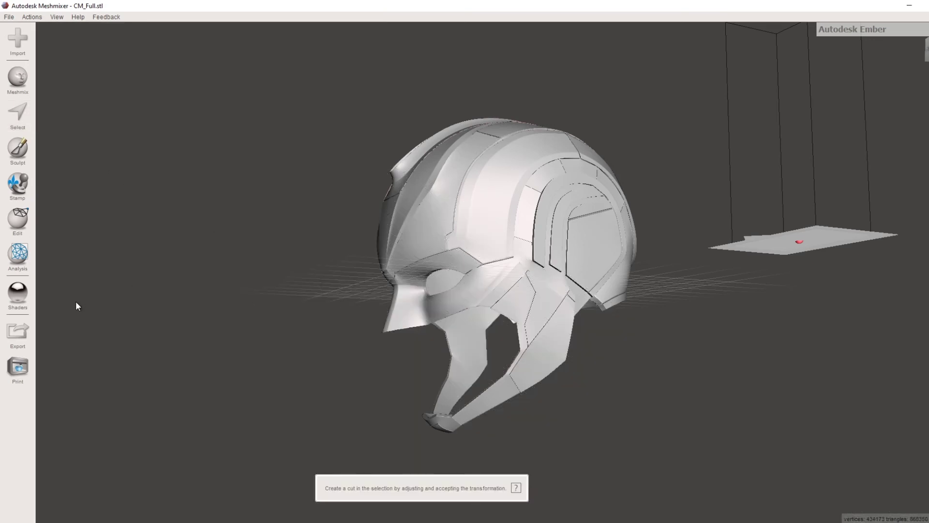
# Step: Separate the helmet into two shells and view it from the front
pyautogui.click(17, 221)
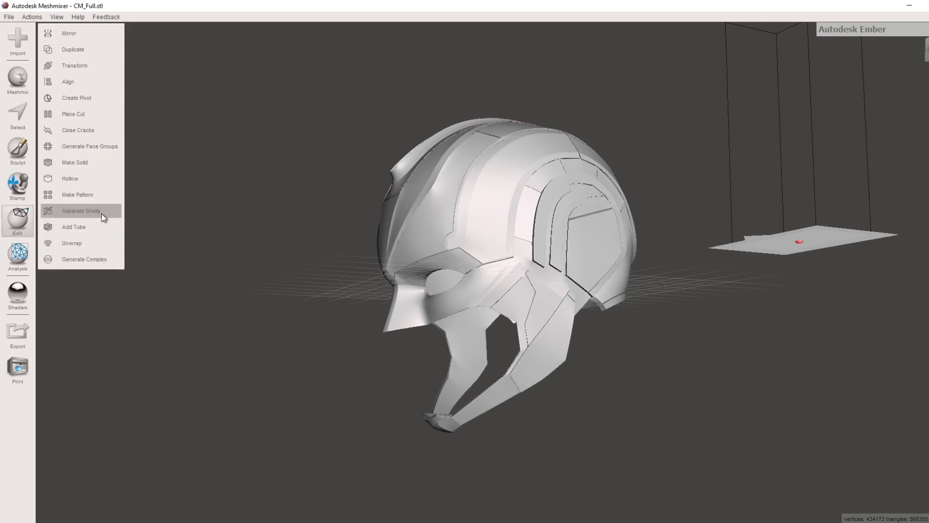
pyautogui.click(81, 211)
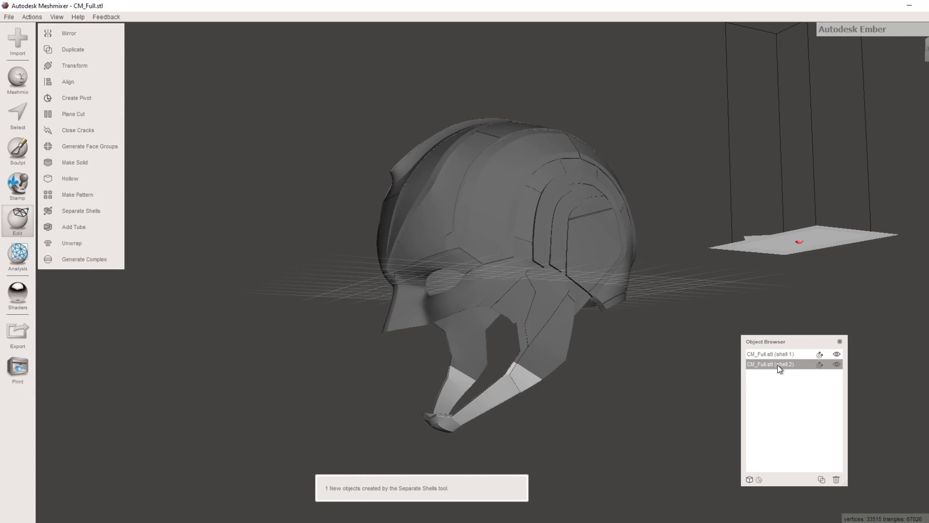
pyautogui.moveTo(521, 442); pyautogui.dragTo(637, 436, button='right')
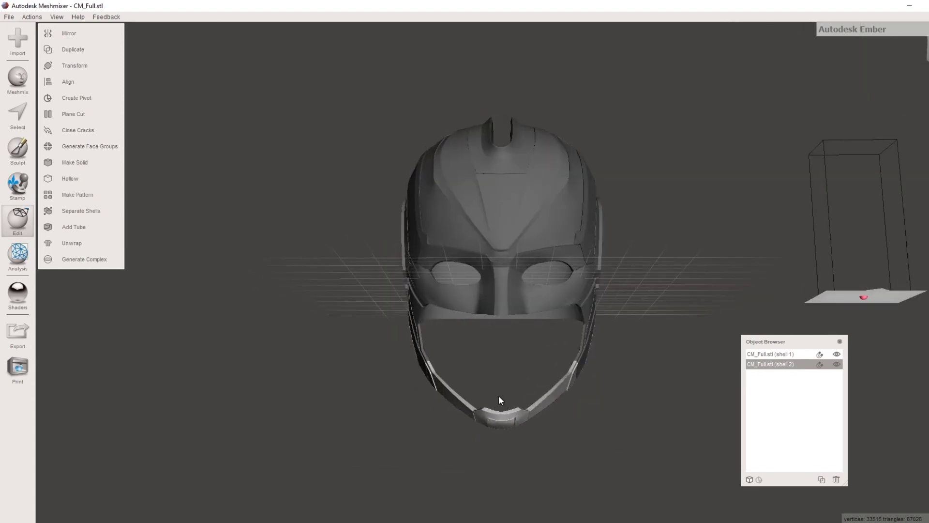
pyautogui.click(782, 354)
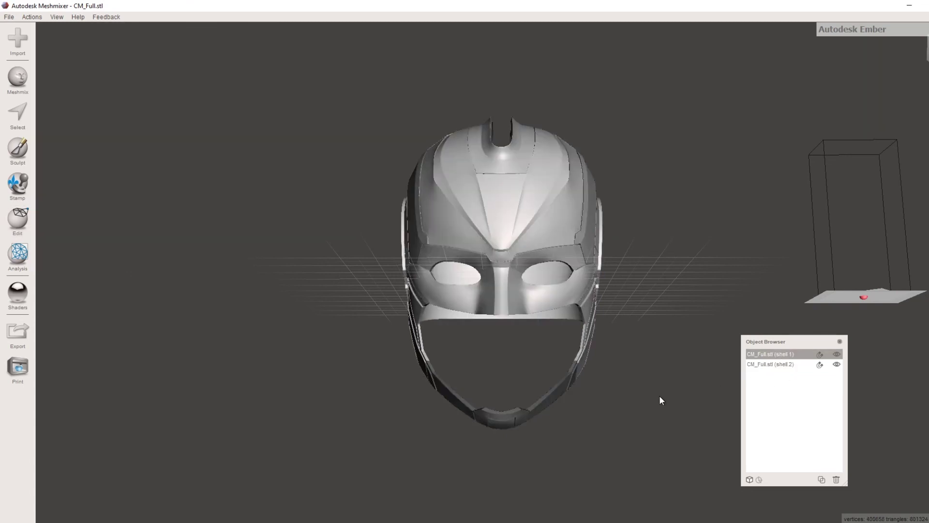
pyautogui.moveTo(652, 321); pyautogui.dragTo(437, 200, button='right')
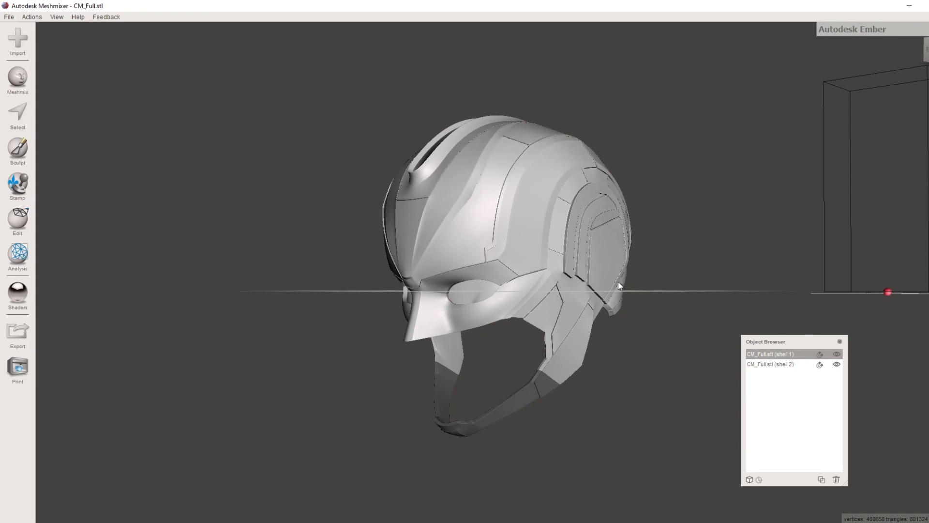
pyautogui.moveTo(643, 367); pyautogui.dragTo(567, 384, button='right')
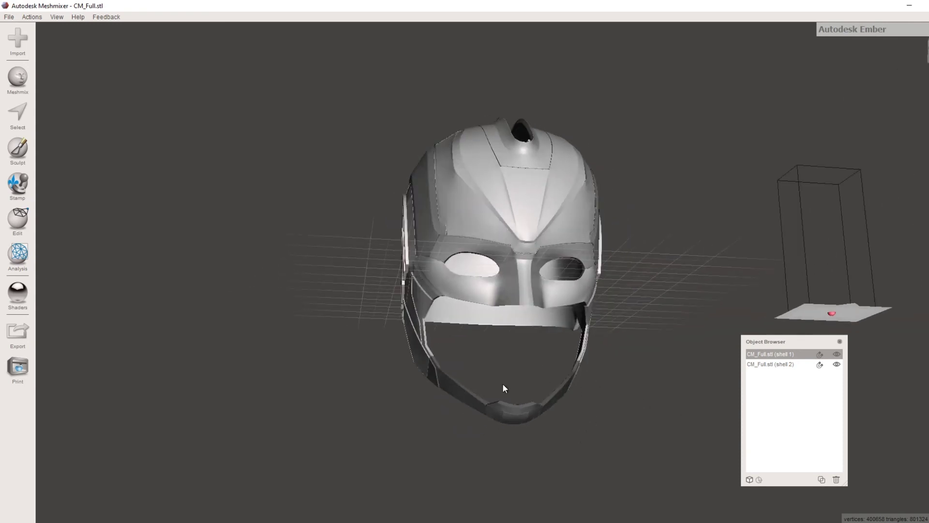